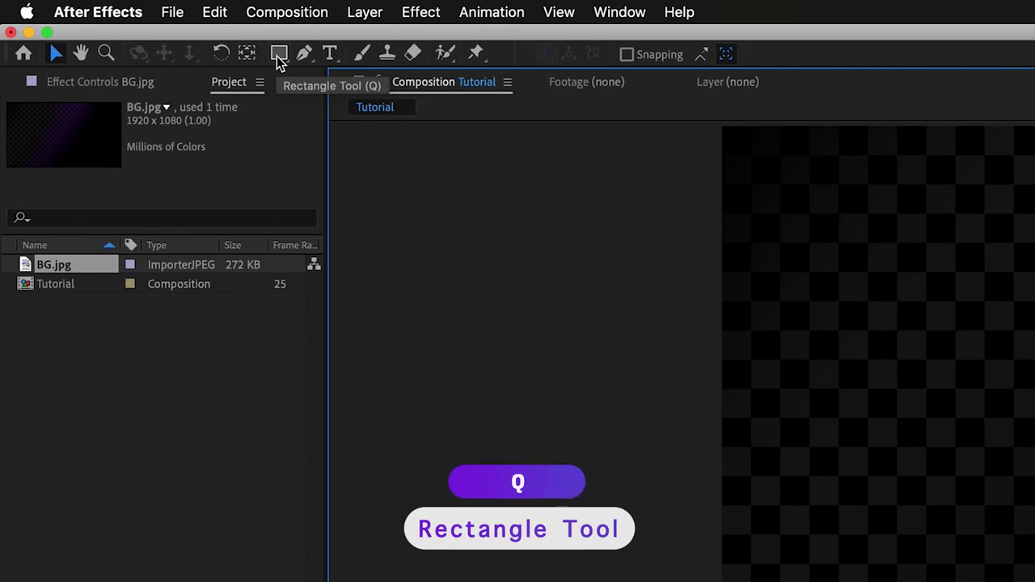
Draw a purple square as a new shape layer near the middle of the composition with the Rectangle tool
left_click(278, 55)
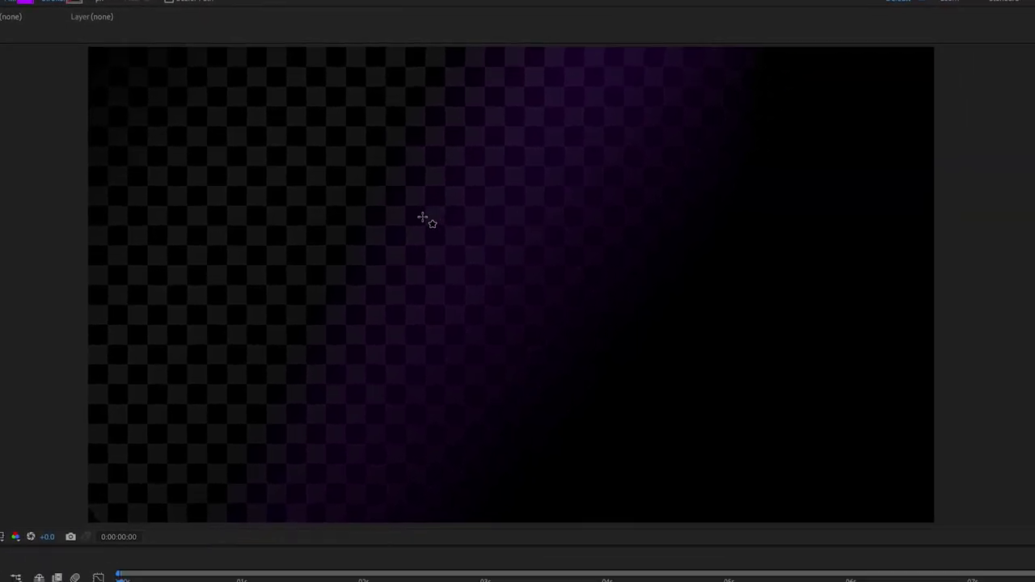
mouse_move(369, 187)
left_mouse_down()
mouse_move(513, 305)
mouse_move(613, 356)
mouse_move(726, 283)
mouse_move(570, 388)
mouse_move(638, 348)
mouse_move(624, 358)
mouse_move(552, 325)
mouse_move(596, 358)
left_mouse_up()
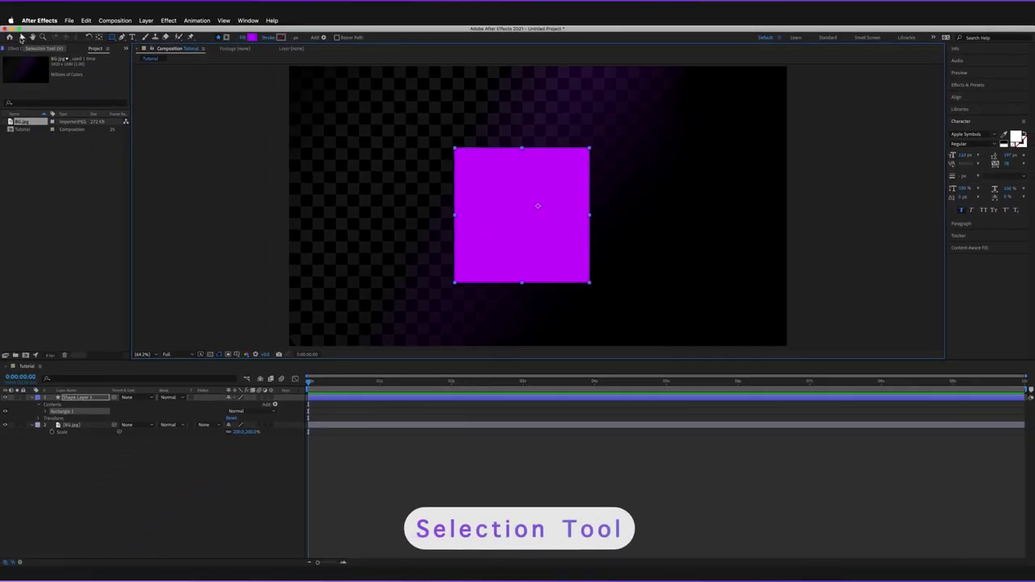
key("v")
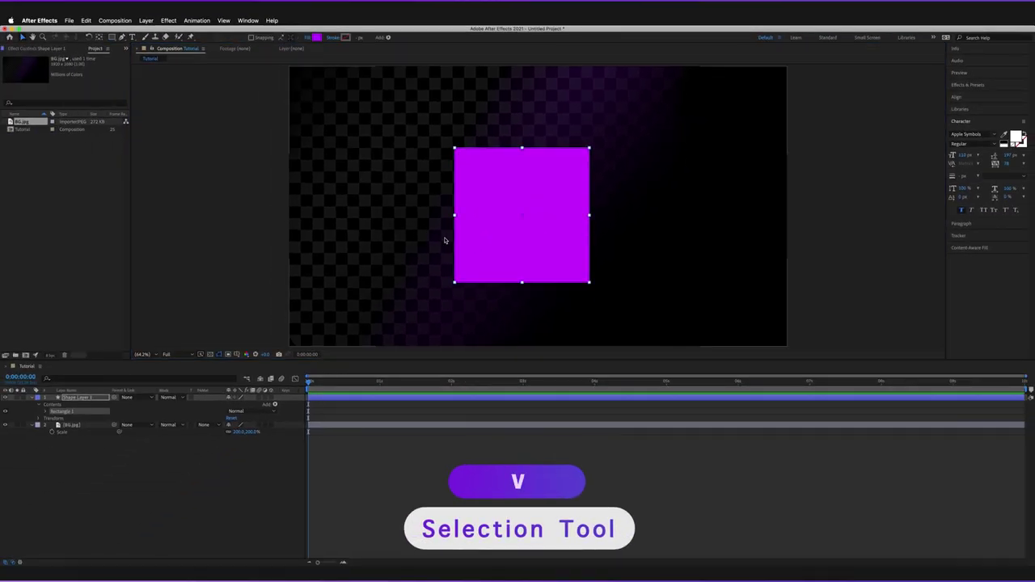
Align the square to the composition's centre, both horizontally and vertically
left_click(969, 98)
left_click(968, 117)
left_click(1009, 117)
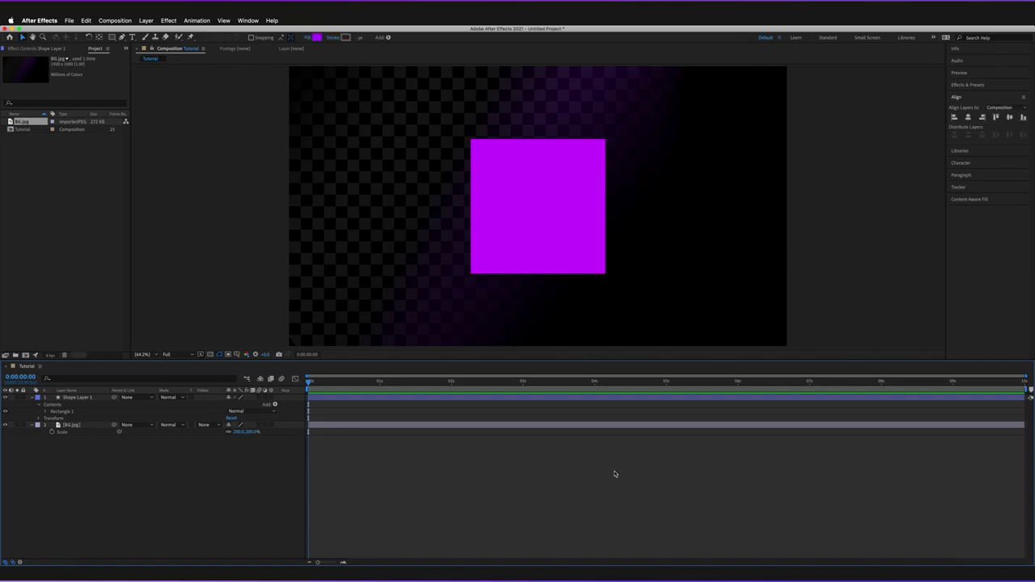
Try stretching the square into a wider rectangle around its off-centre anchor point, and undo the resizing
left_click(564, 222)
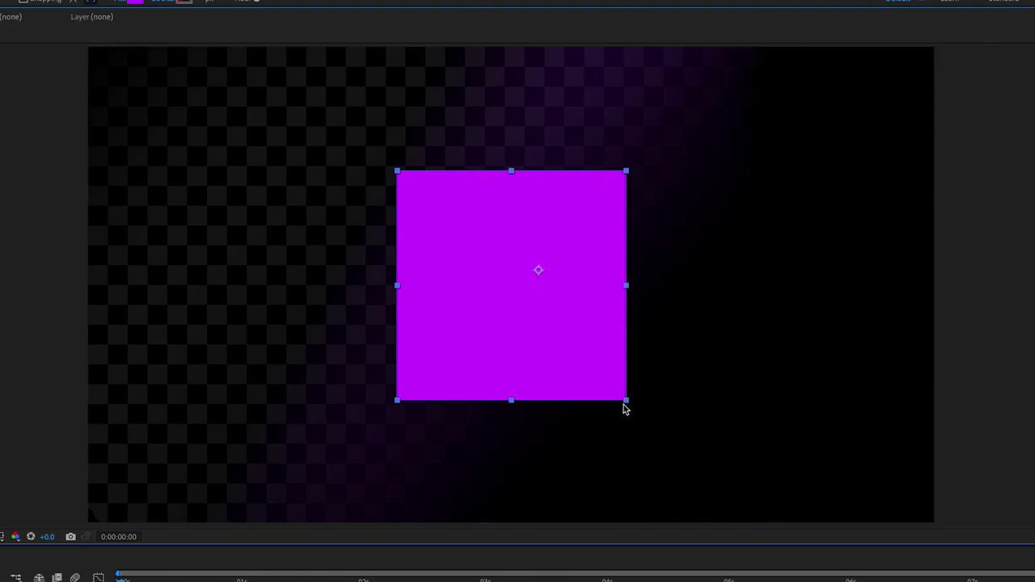
left_click(641, 285)
left_click_drag(641, 286, 682, 285)
mouse_move(494, 170)
left_mouse_down()
mouse_move(497, 121)
mouse_move(497, 169)
left_mouse_up()
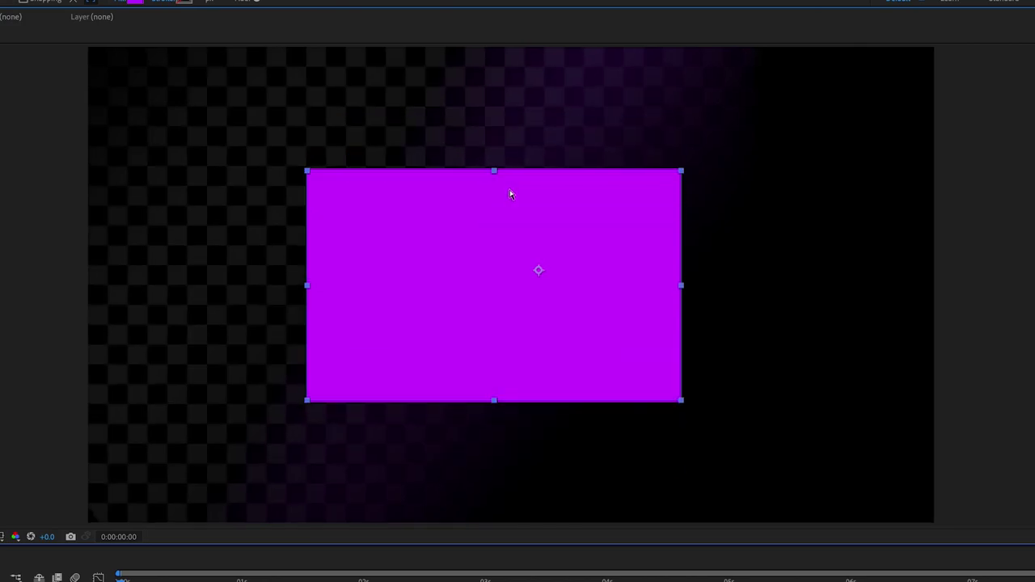
key("ctrl+z")
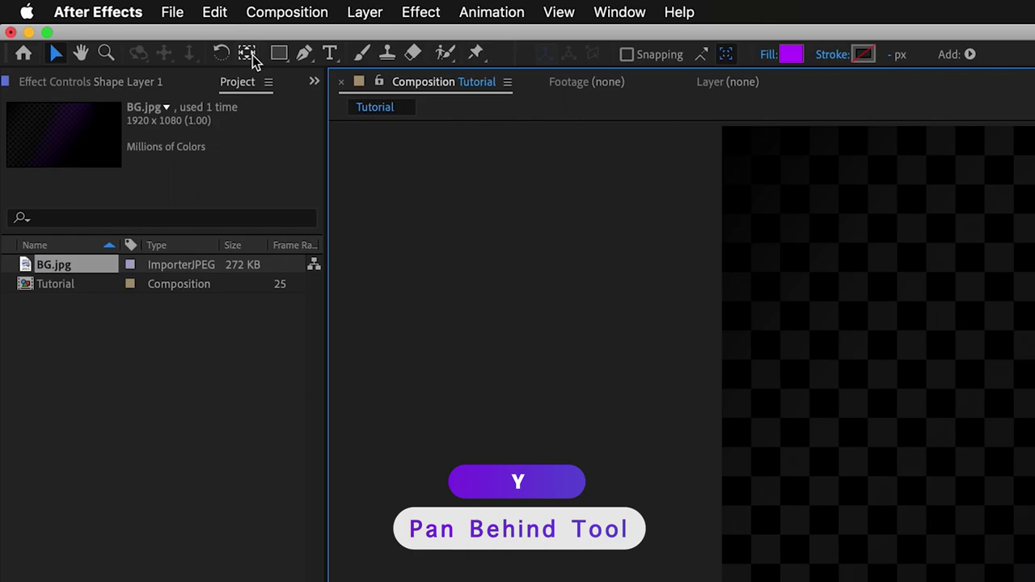
Move the square's anchor point freely with the Pan Behind tool to the left edge, the upper-left corner and back near the centre
left_click(248, 53)
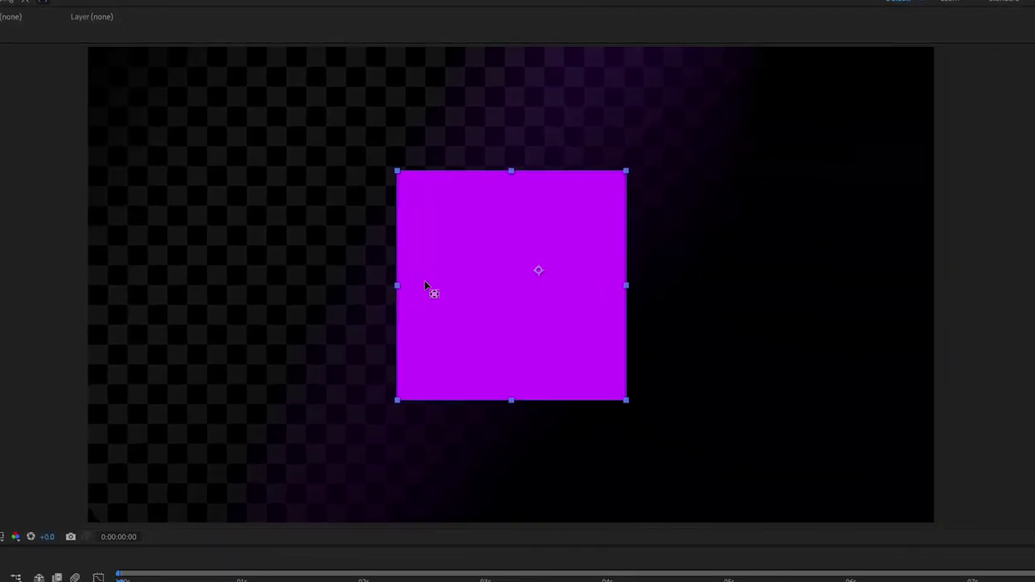
left_click_drag(566, 282, 397, 290)
left_click_drag(396, 239, 393, 169)
left_click_drag(509, 171, 530, 289)
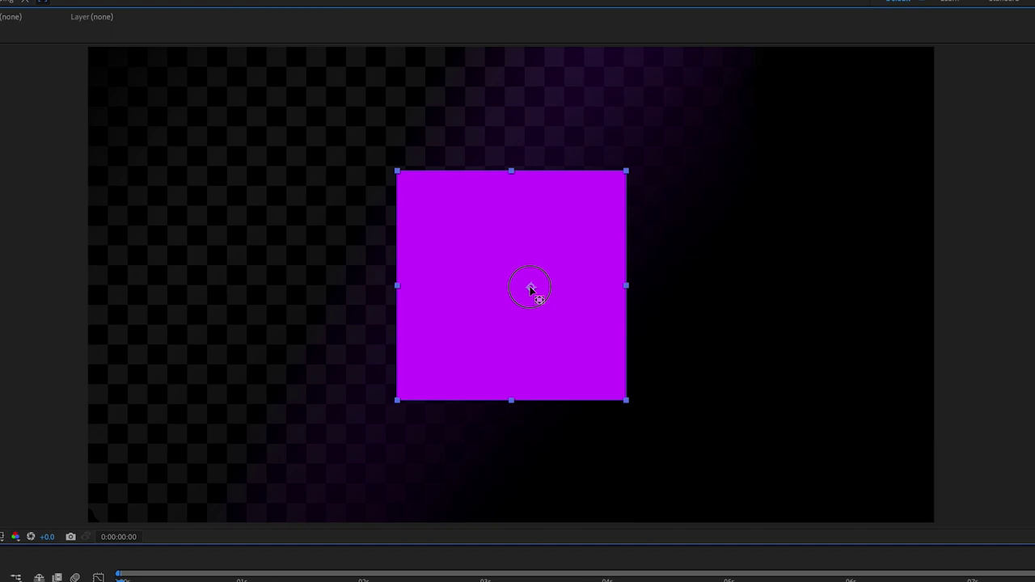
Move the anchor point with snapping along the square's edges and corners, finishing exactly at the square's centre
key("ctrl")
left_click_drag(503, 282, 526, 173)
left_click_drag(588, 193, 625, 284)
left_click_drag(458, 286, 562, 166)
left_click_drag(629, 161, 607, 378)
key("ctrl+alt+Home")
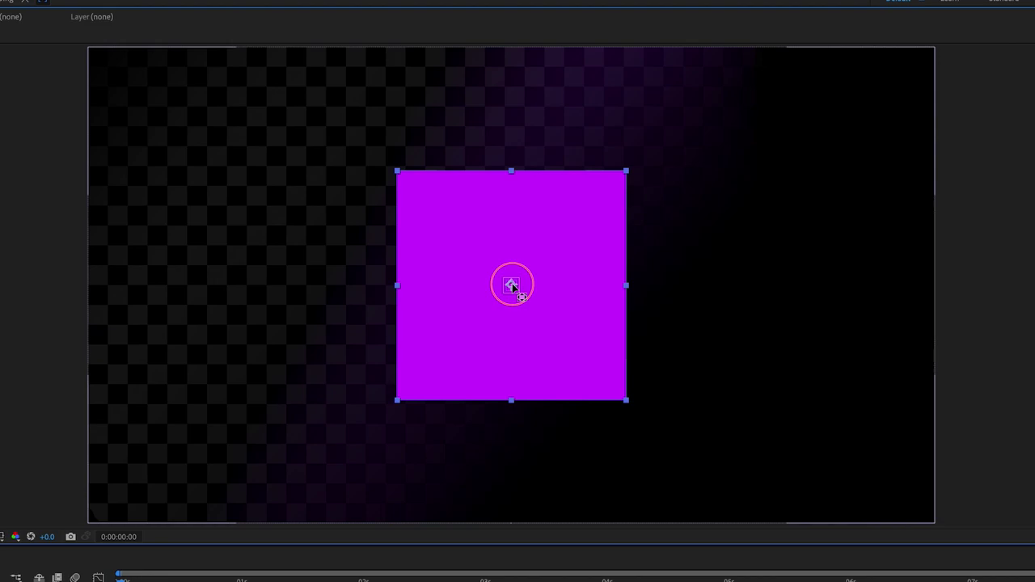
left_click_drag(512, 287, 513, 286)
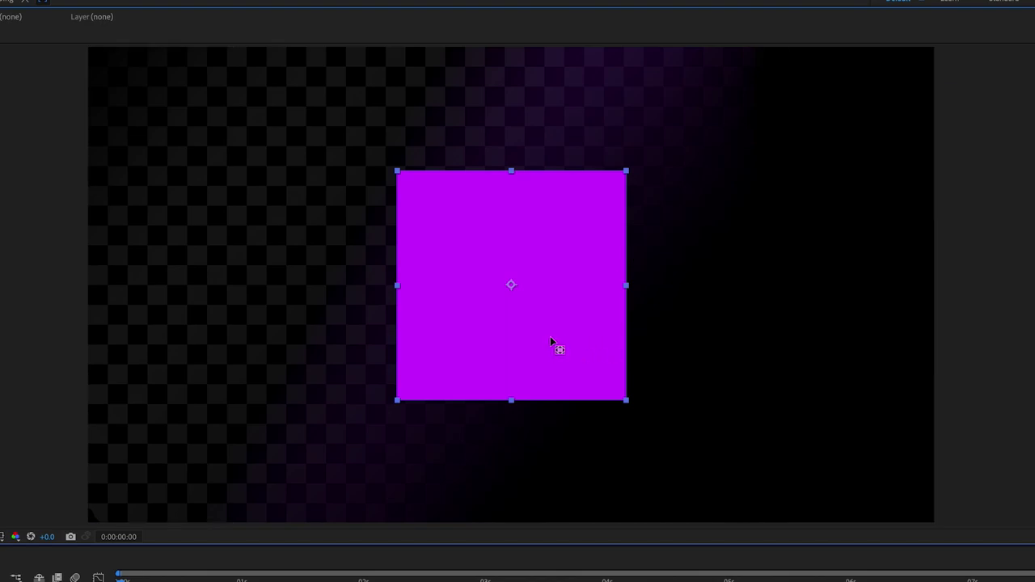
Move the anchor point outside the square, beyond its right edge, and re-centre it in the layer content
left_click_drag(511, 286, 731, 301)
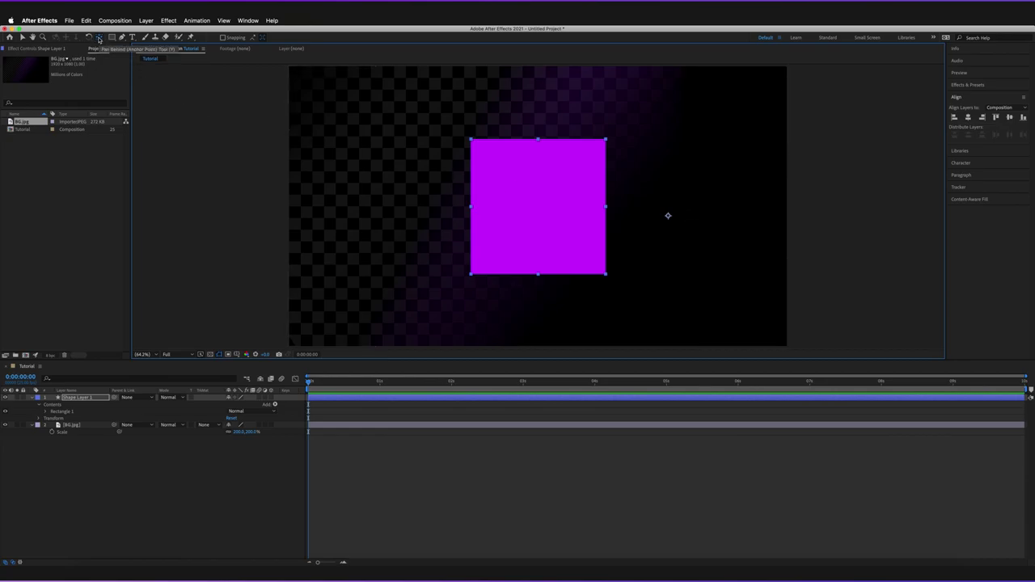
key("super+alt+Home")
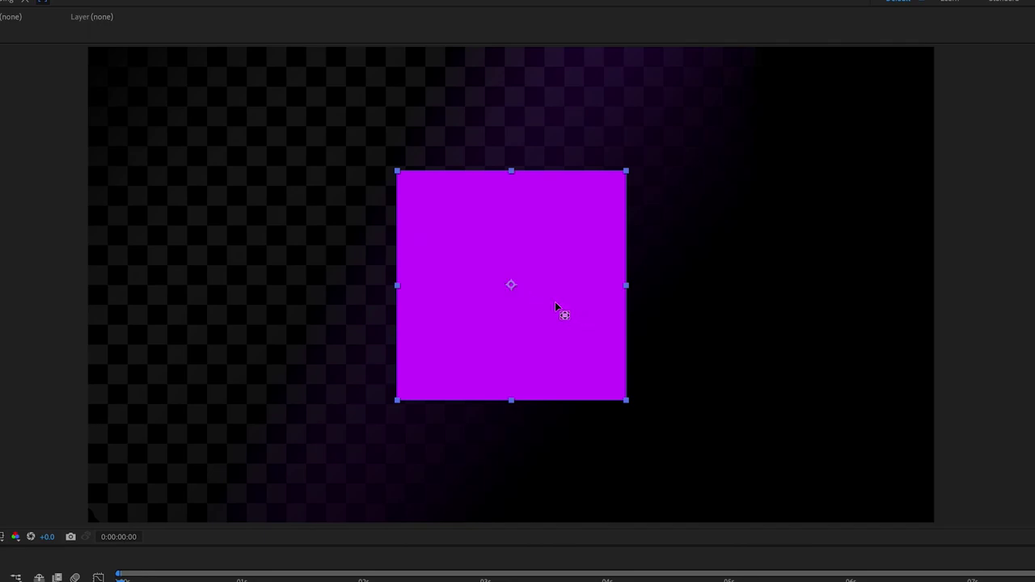
Draw a second square as a separate shape layer to the lower right of the first one
key("ctrl+shift+a")
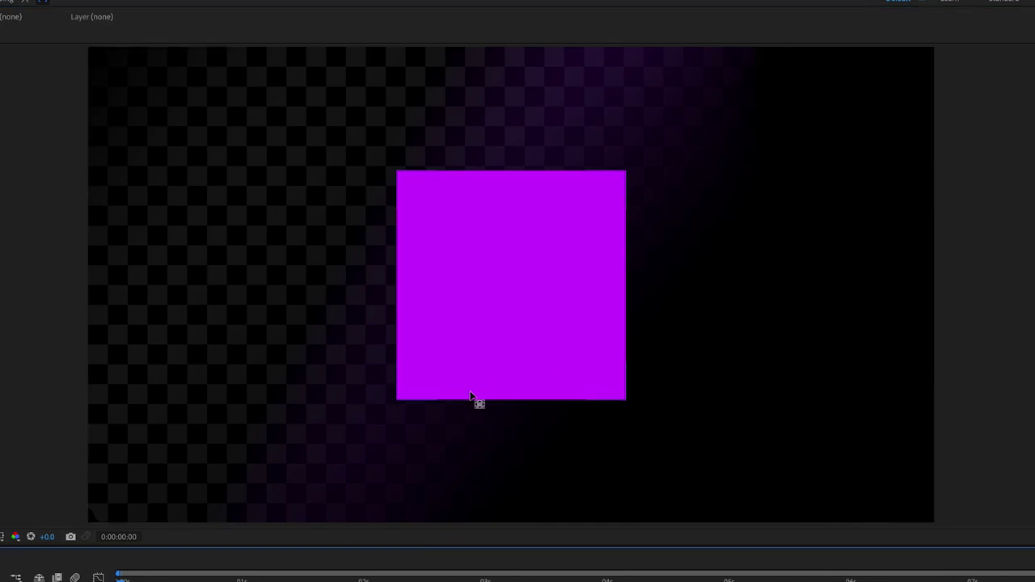
key("q")
left_click_drag(644, 255, 820, 441)
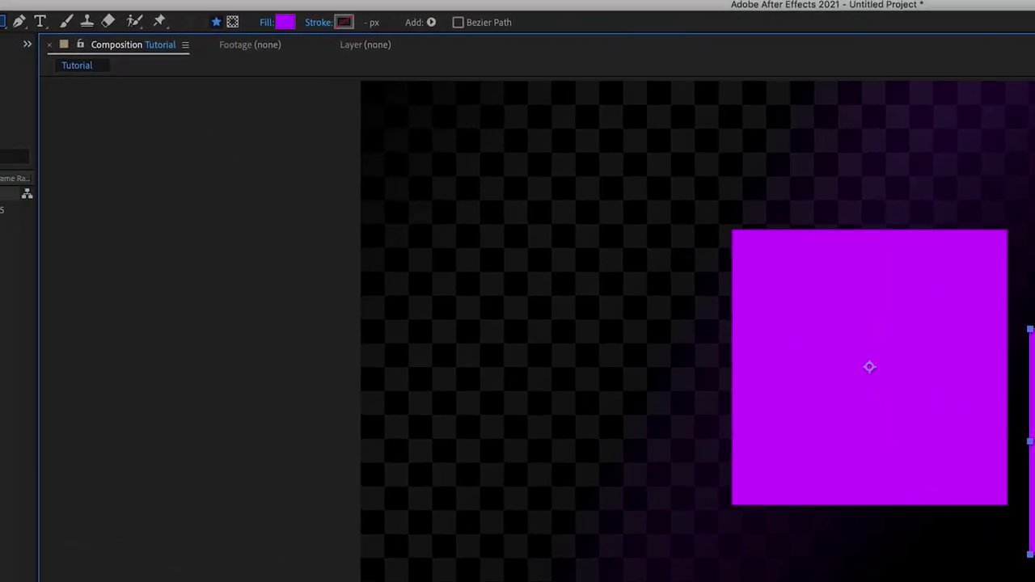
Enable Center Anchor Point in New Shape Layers in the General preferences
left_click(38, 6)
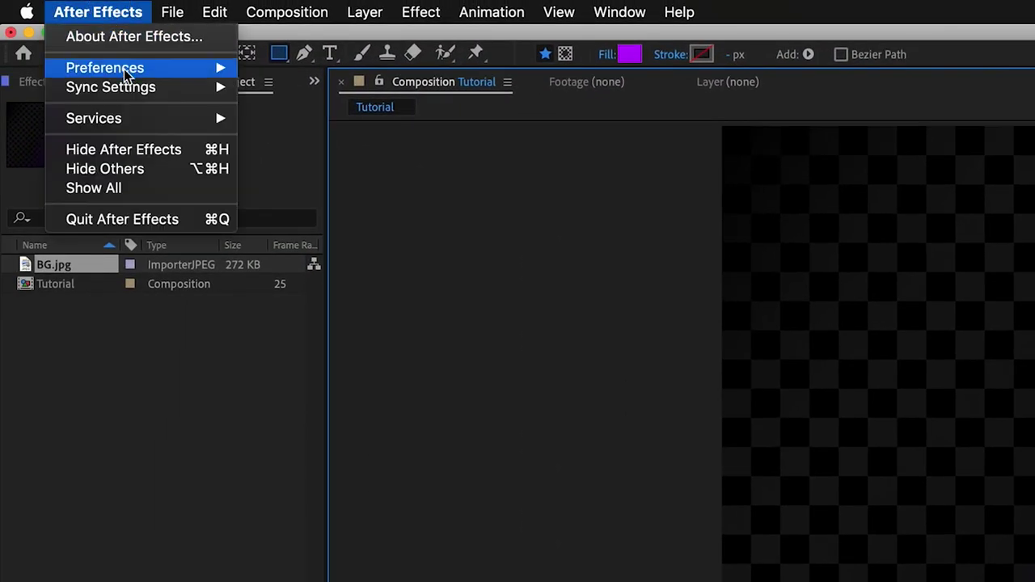
mouse_move(124, 68)
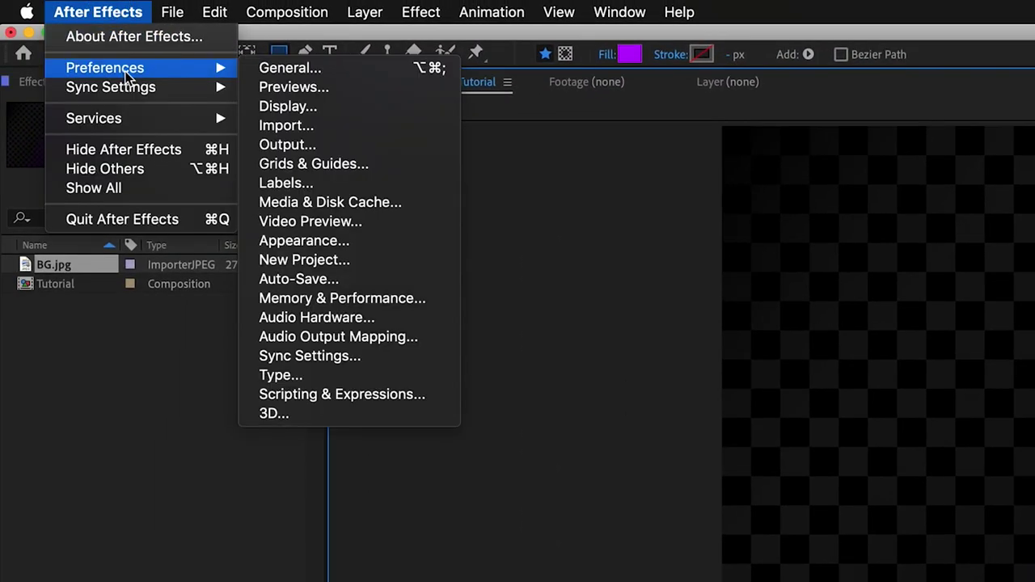
left_click(284, 71)
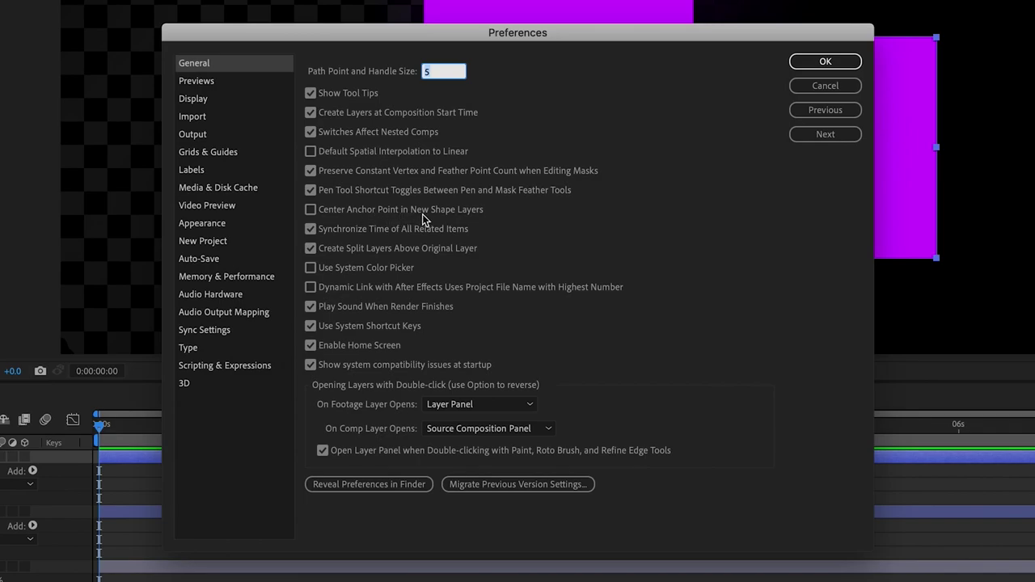
left_click(312, 212)
left_click(830, 64)
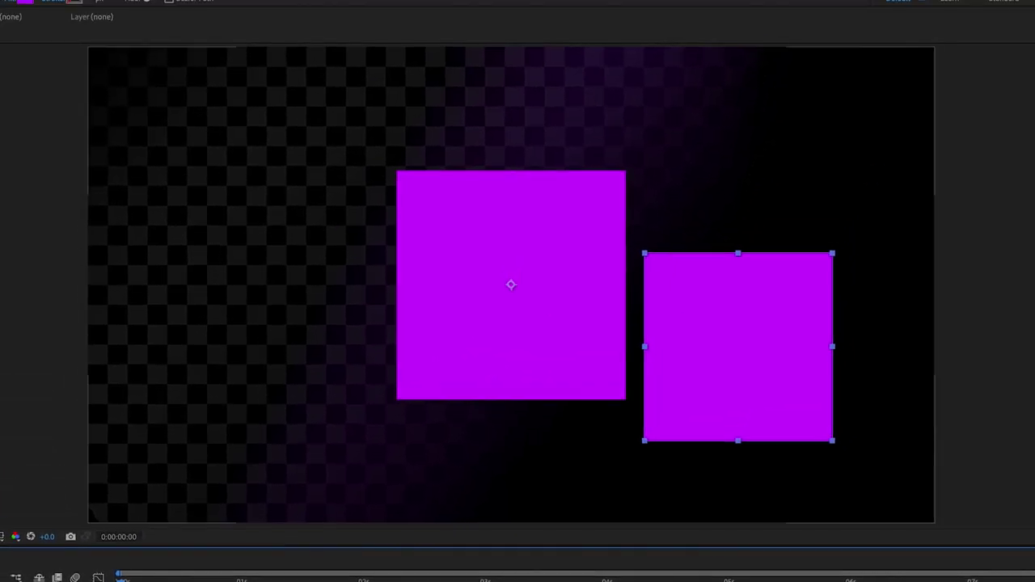
Draw another rectangle as a new shape layer to the left of the first square, and select all layers
key("F2")
left_click_drag(199, 189, 366, 332)
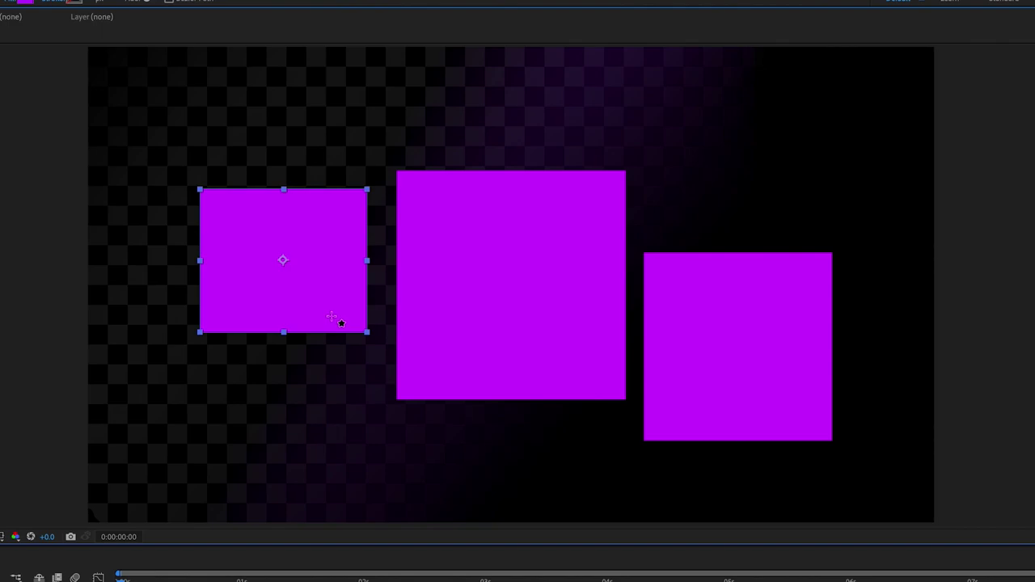
key("ctrl+a")
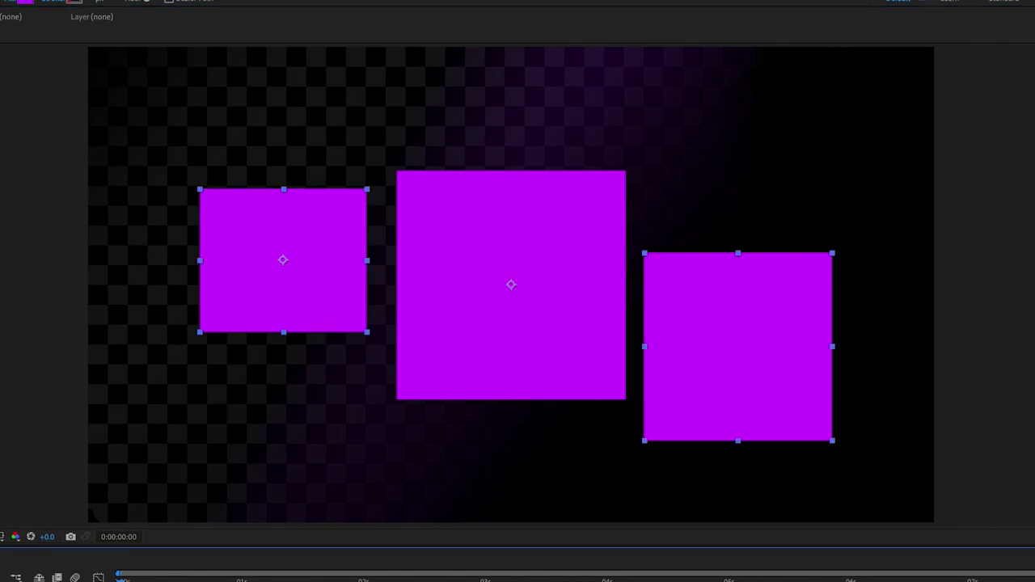
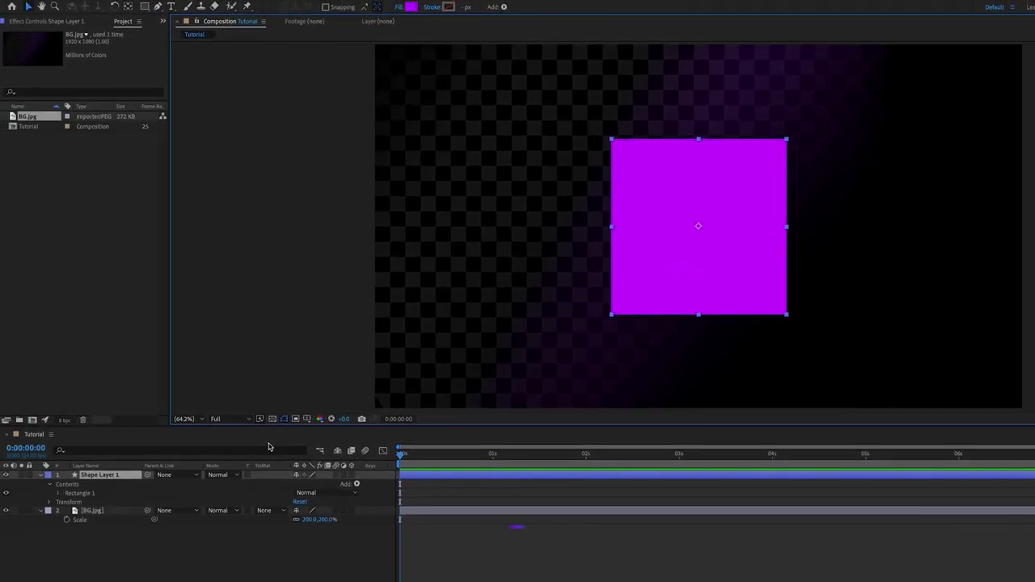
Scale the square on Shape Layer 1 to 109% around its centred anchor point
key("s")
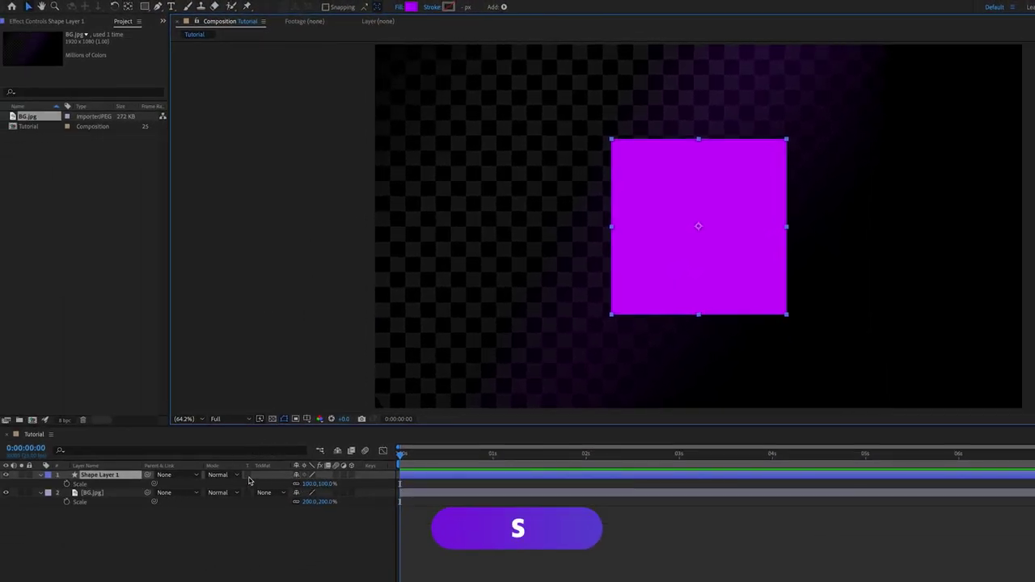
left_click_drag(311, 483, 296, 457)
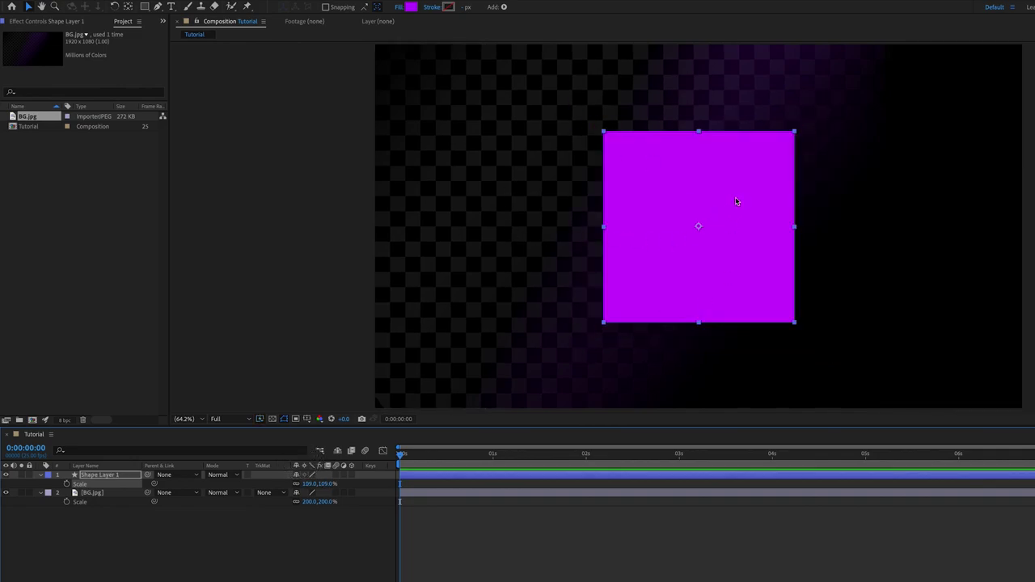
Snap the anchor point to the square's upper-right corner and test scaling from it, ending at 109%
key("y")
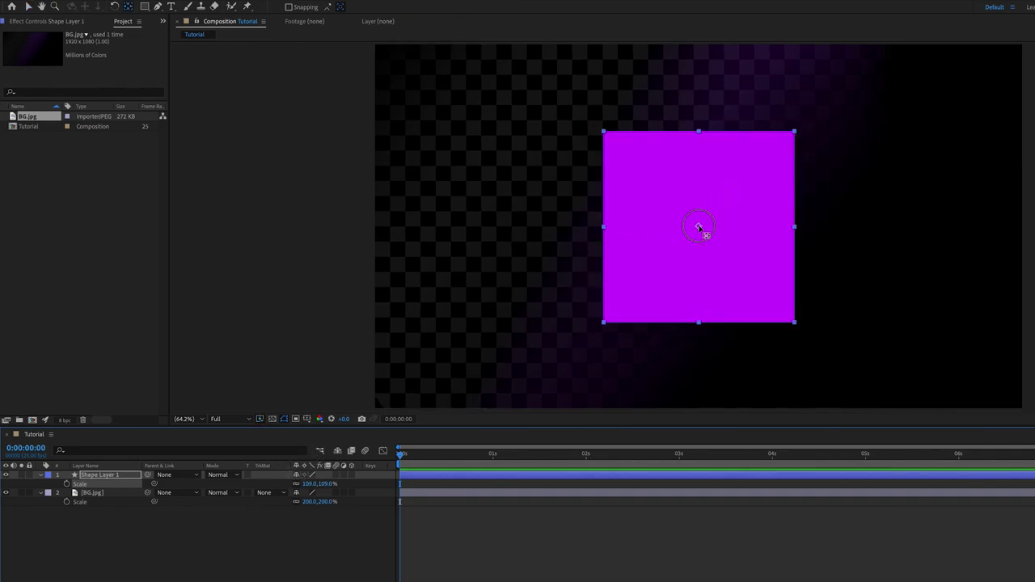
left_click_drag(702, 231, 726, 203)
left_click_drag(802, 142, 794, 132)
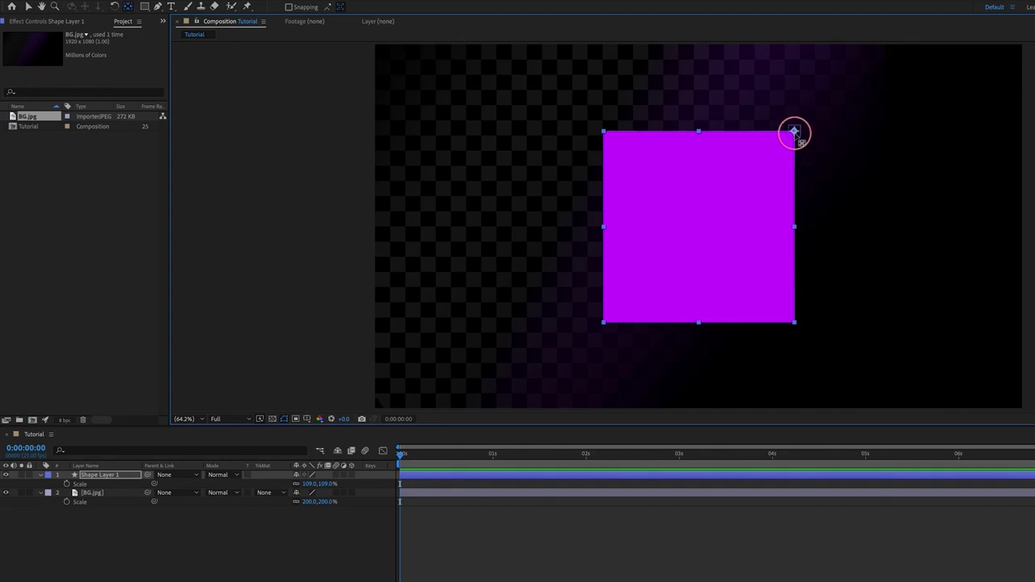
left_click_drag(794, 132, 795, 132)
mouse_move(318, 483)
left_mouse_down()
mouse_move(335, 478)
mouse_move(258, 492)
mouse_move(301, 478)
left_mouse_up()
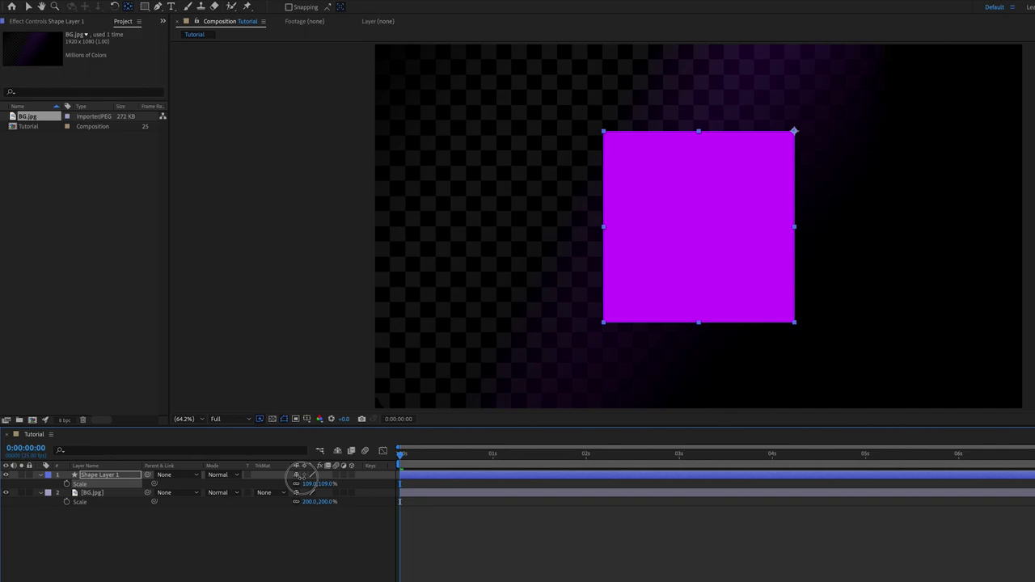
Move the anchor point to the midpoint of the square's left edge and scale the square to 141%
left_click_drag(795, 132, 603, 226)
mouse_move(308, 484)
left_mouse_down()
mouse_move(356, 483)
mouse_move(285, 480)
mouse_move(314, 469)
left_mouse_up()
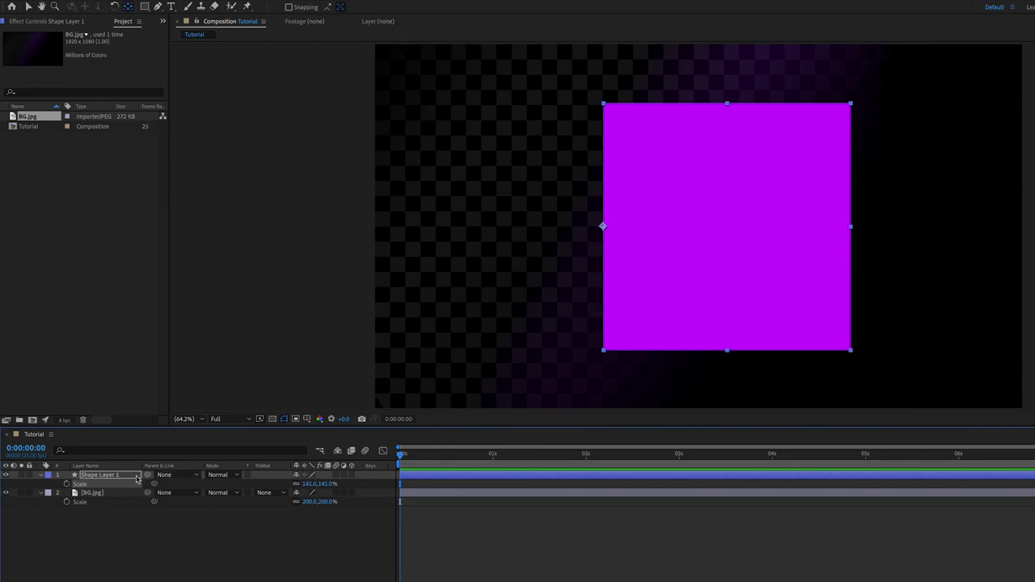
Test rotating the square around its left-edge anchor and around an anchor at the top edge's midpoint, returning the rotation to 0°
key("r")
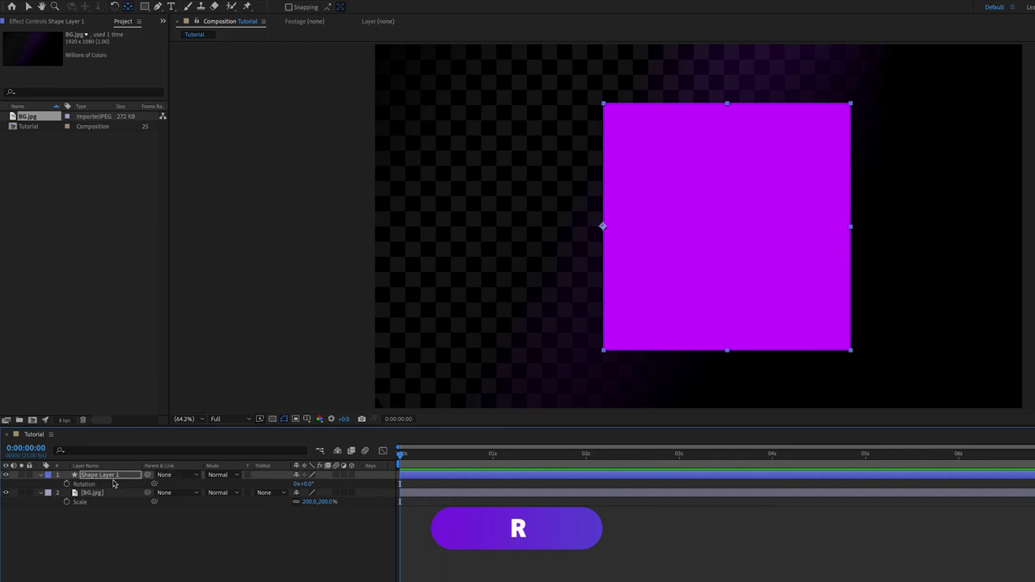
left_click_drag(311, 484, 498, 485)
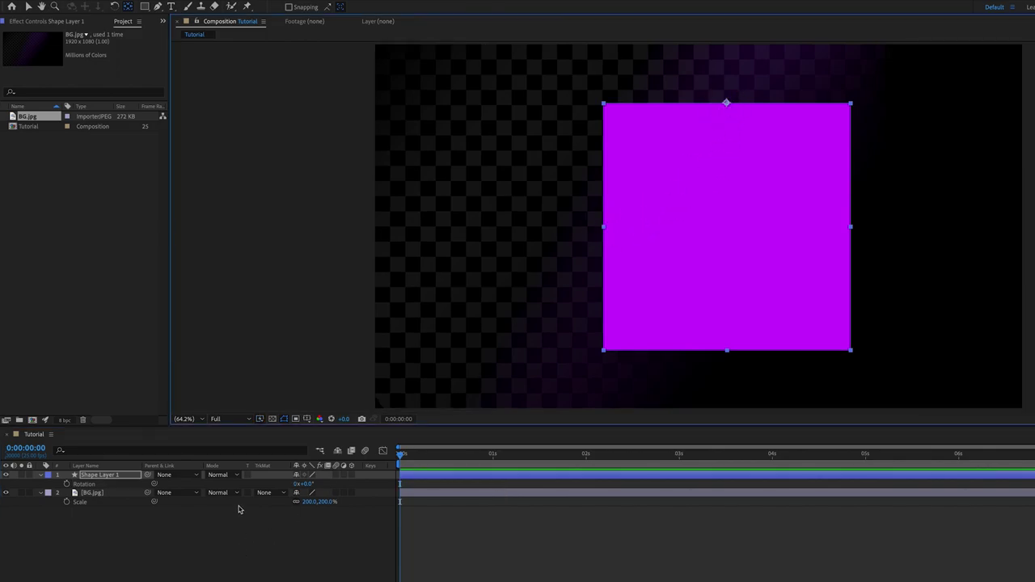
mouse_move(304, 483)
left_mouse_down()
mouse_move(342, 486)
mouse_move(284, 483)
mouse_move(313, 483)
left_mouse_up()
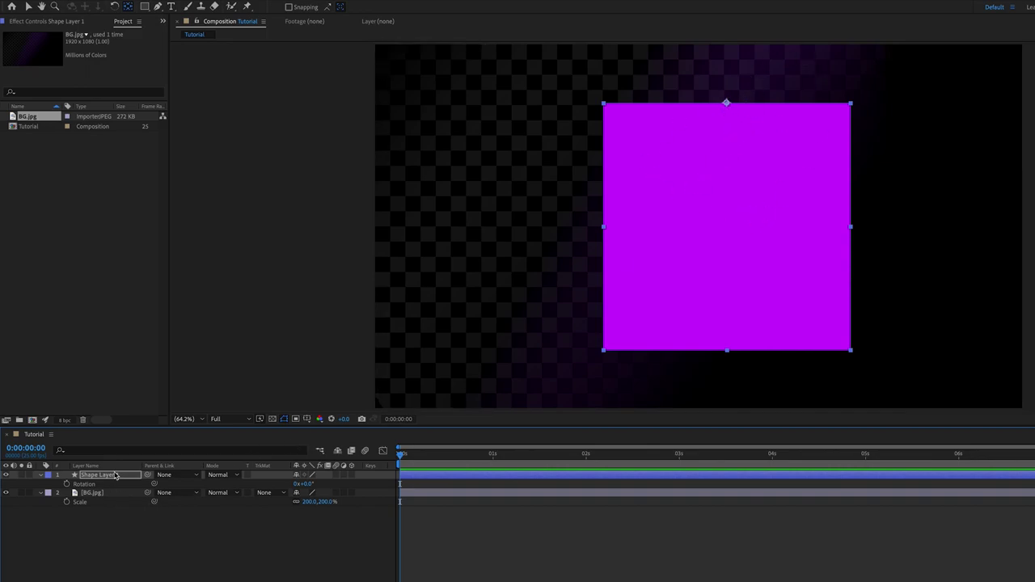
Keyframe the anchor point from the top edge's midpoint at 0 s to the left edge's midpoint at 1 s, and scrub through the animation
key("a")
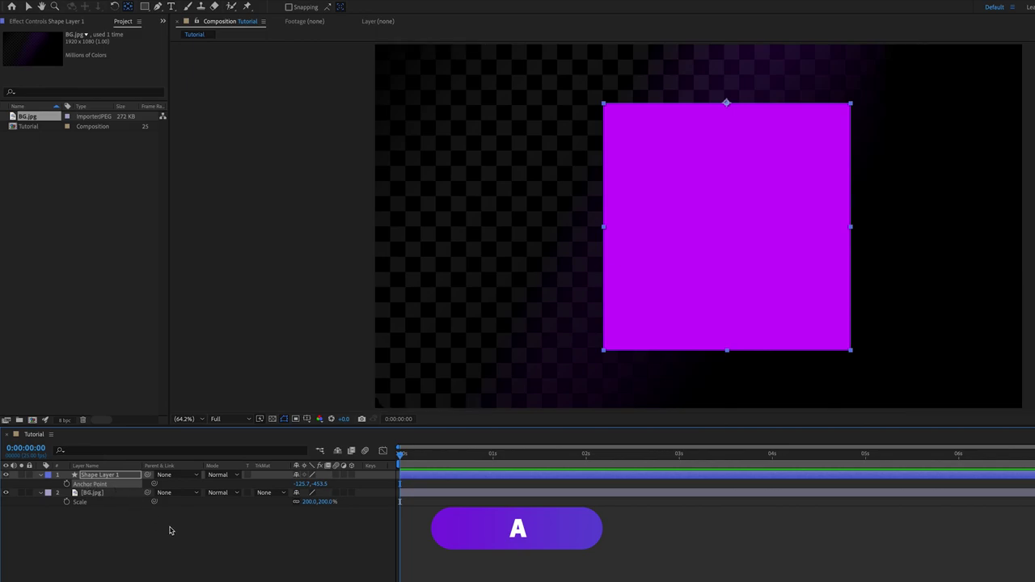
left_click(66, 484)
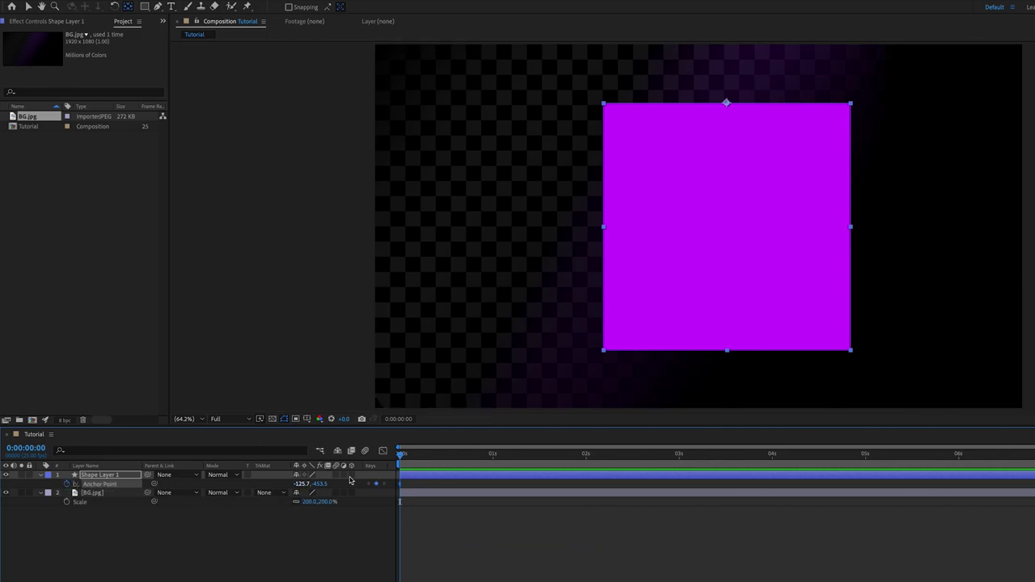
left_click(493, 456)
left_click_drag(726, 103, 603, 228)
left_click_drag(493, 454, 403, 461)
key("k")
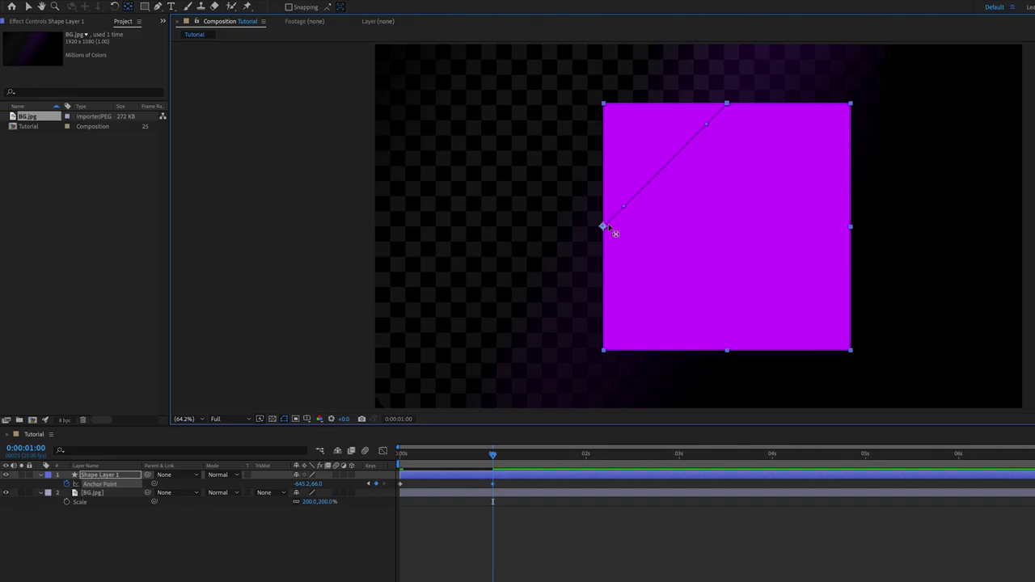
Reveal all keyframed properties of Shape Layer 1 and select its Position keyframe at 1 s
key("u")
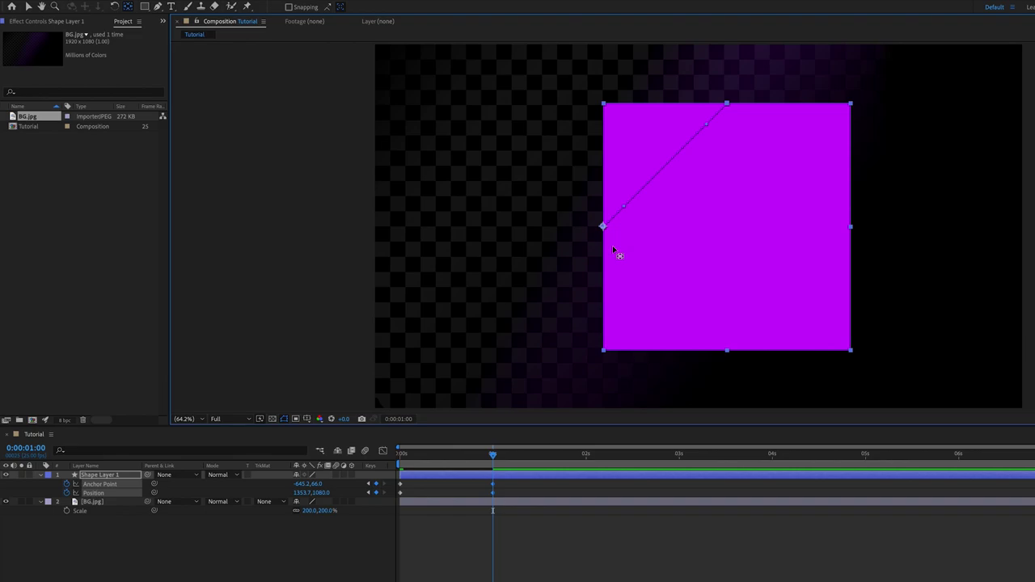
left_click(550, 550)
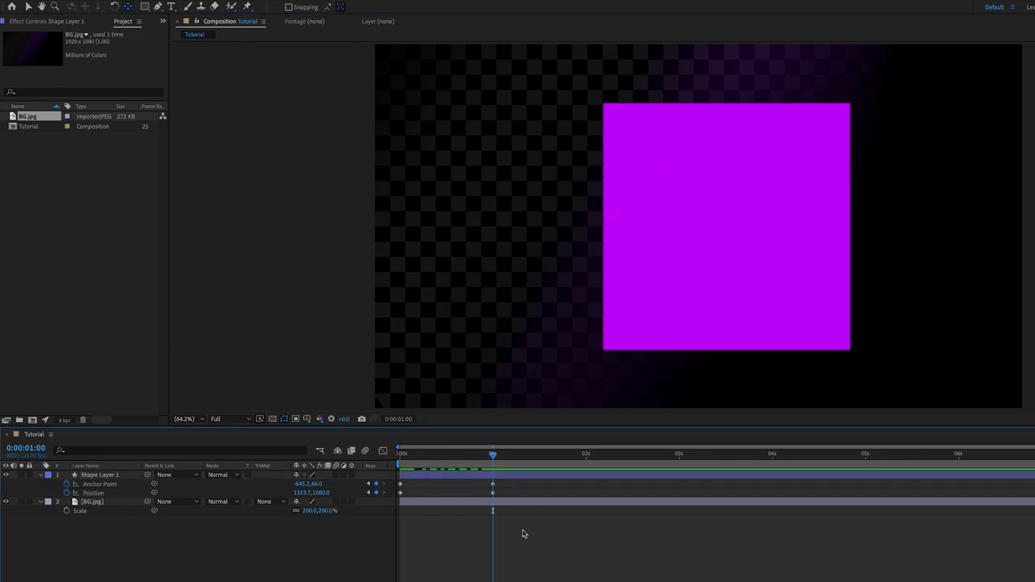
left_click(493, 492)
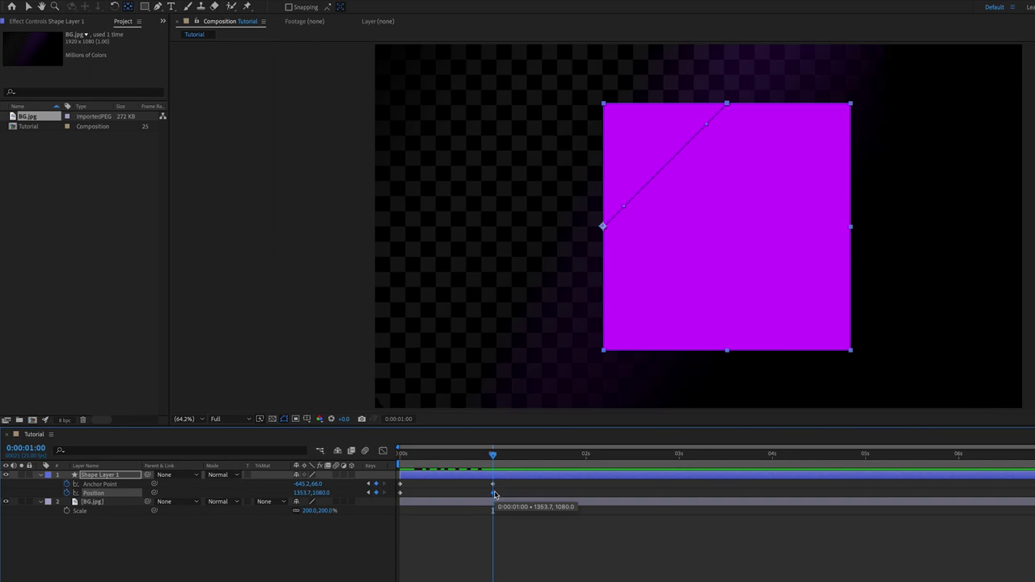